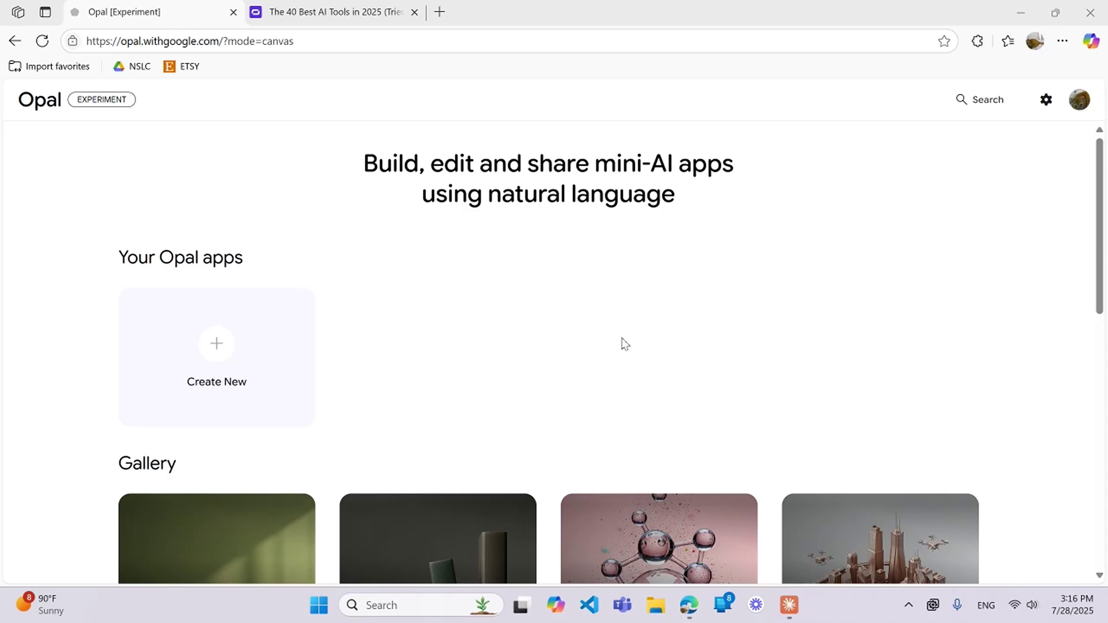
# Create a new app described as an email helper that turns recipient, subject and context into a professional email
pyautogui.scroll(-3, 591, 349)
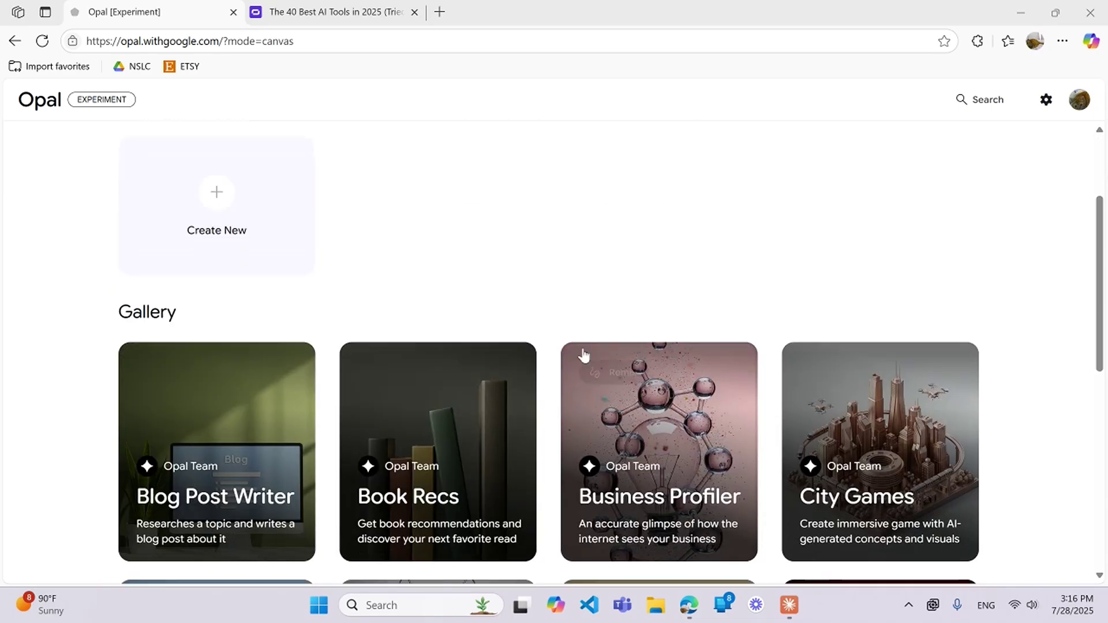
pyautogui.scroll(3, 581, 354)
pyautogui.click(252, 371)
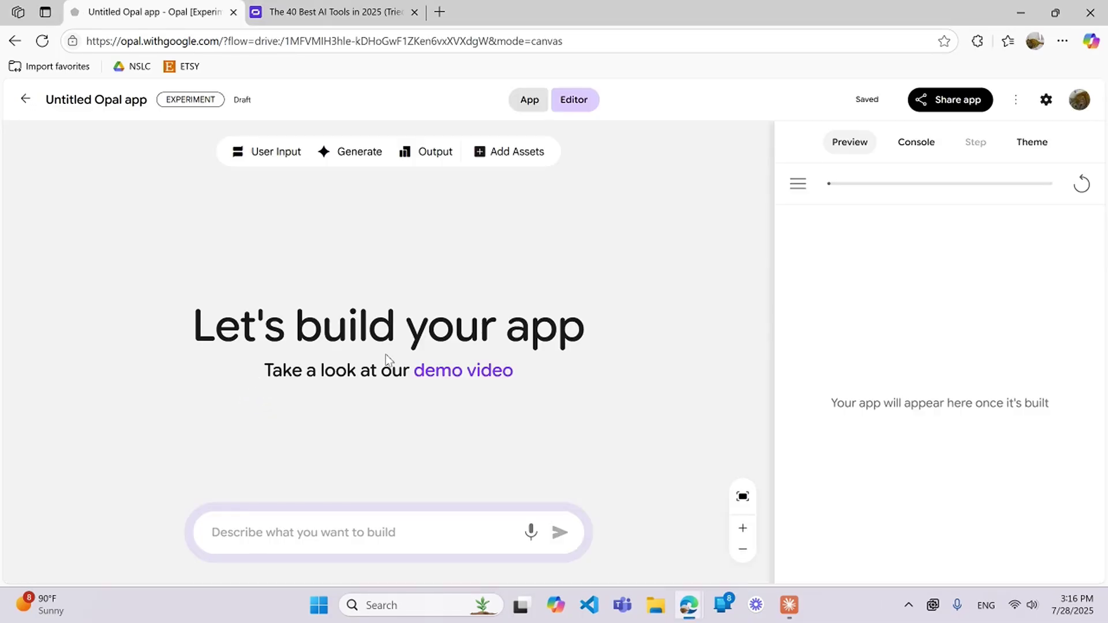
pyautogui.click(300, 532)
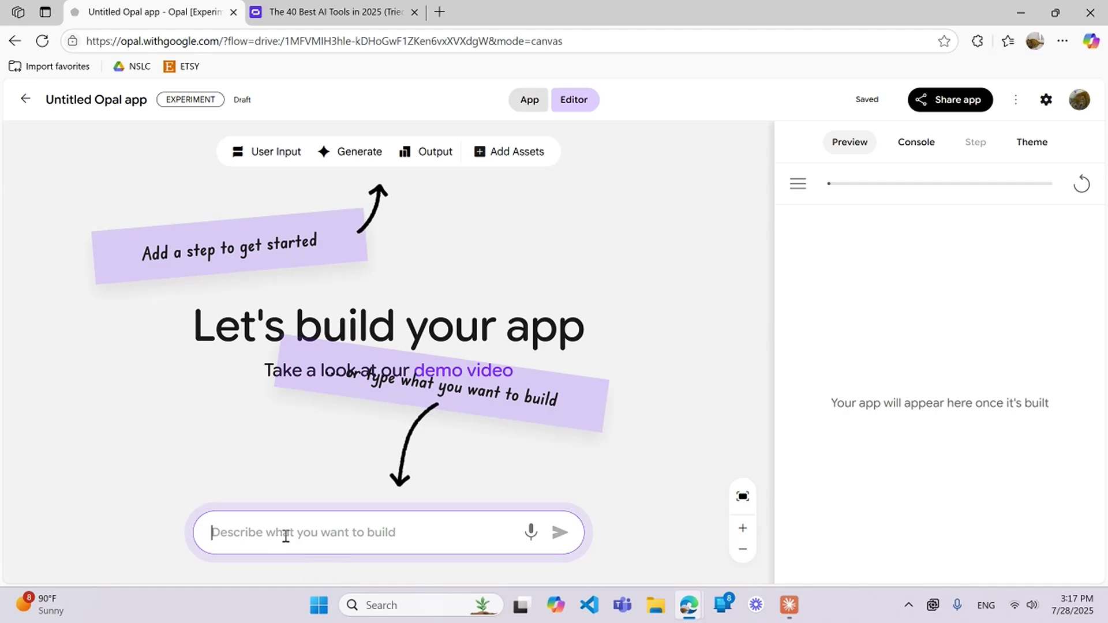
pyautogui.write('I want to build an ')
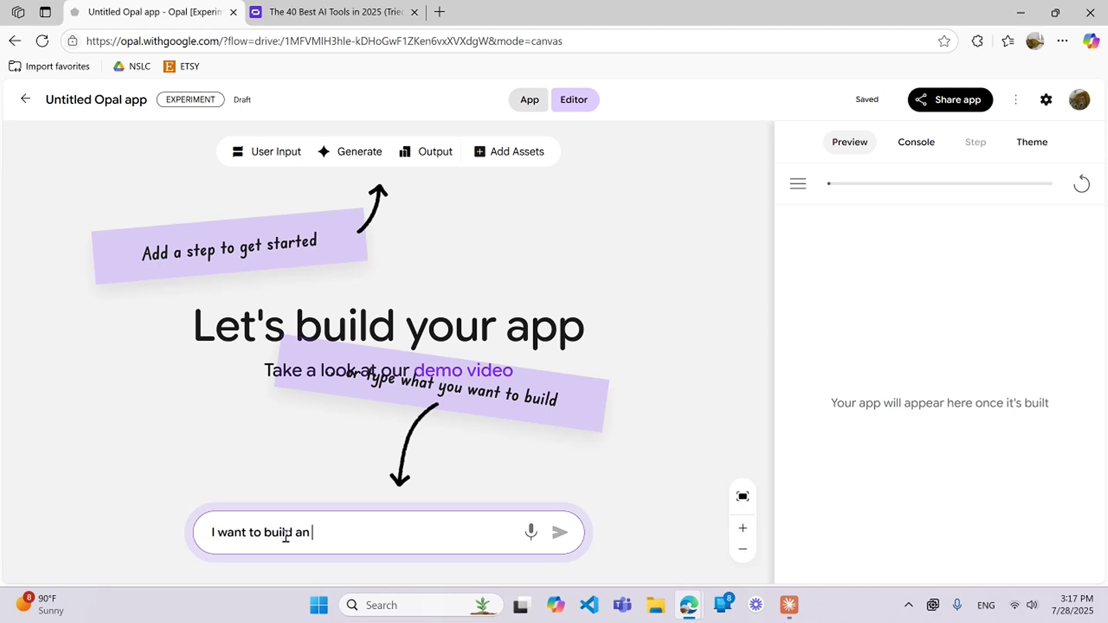
pyautogui.write('email helper.')
pyautogui.write('It should take the recipient')
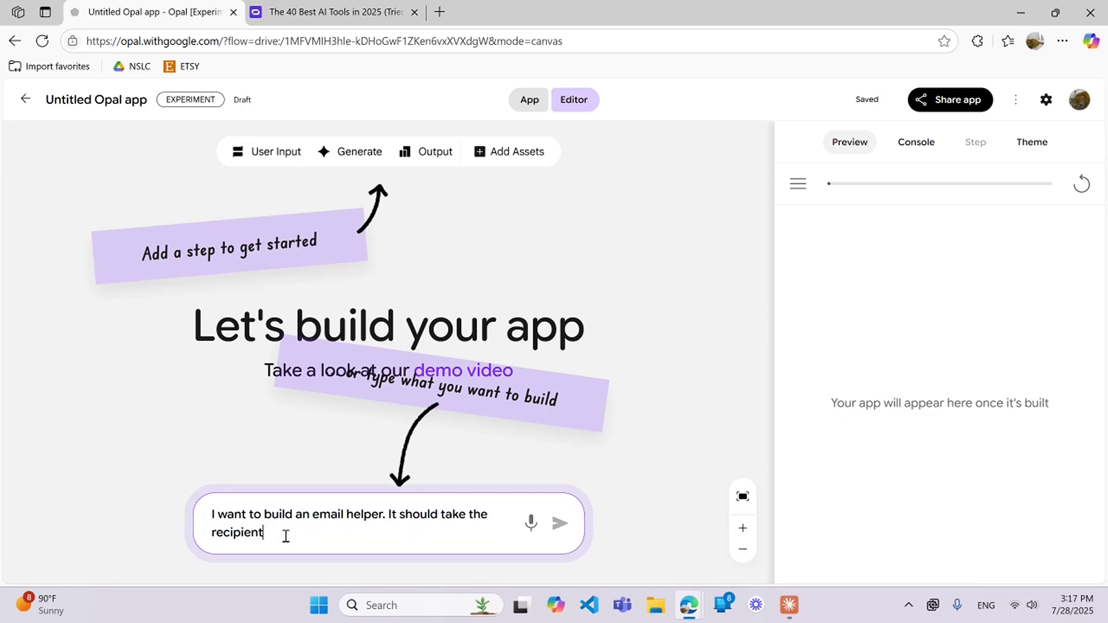
pyautogui.write(', subject, and any contect')
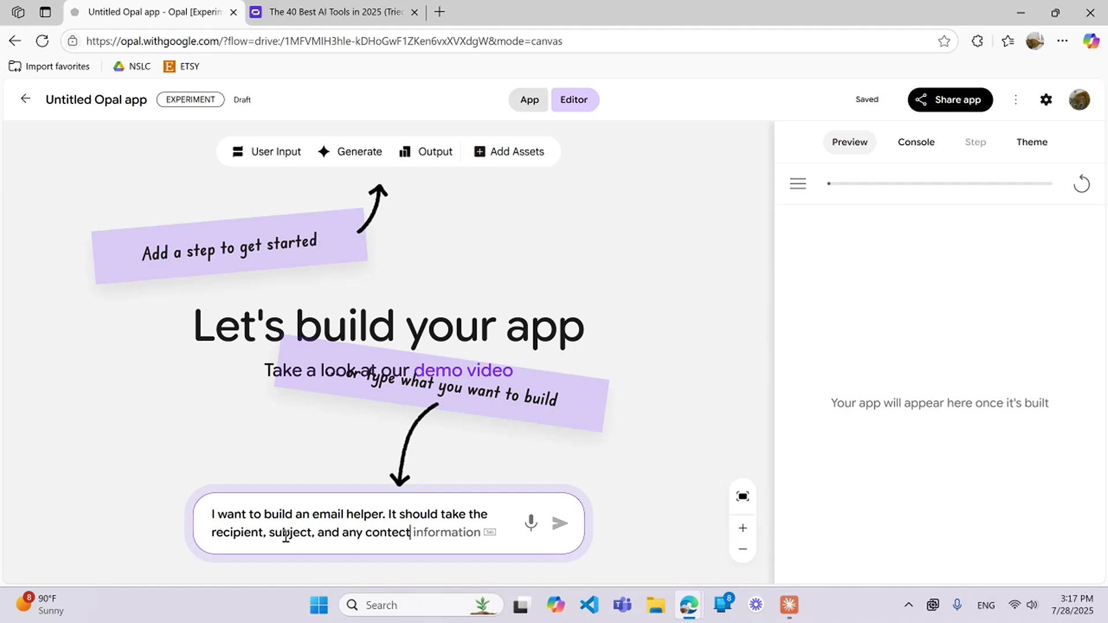
pyautogui.press('BackSpace')
pyautogui.press('BackSpace')
pyautogui.write('xt information.')
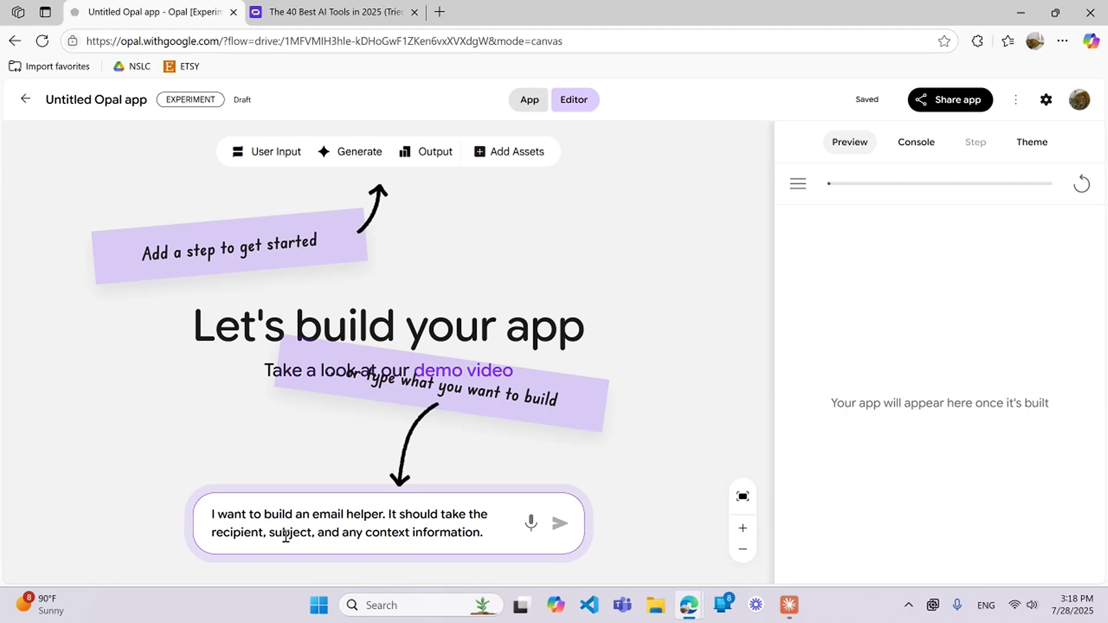
pyautogui.write('The output shoul')
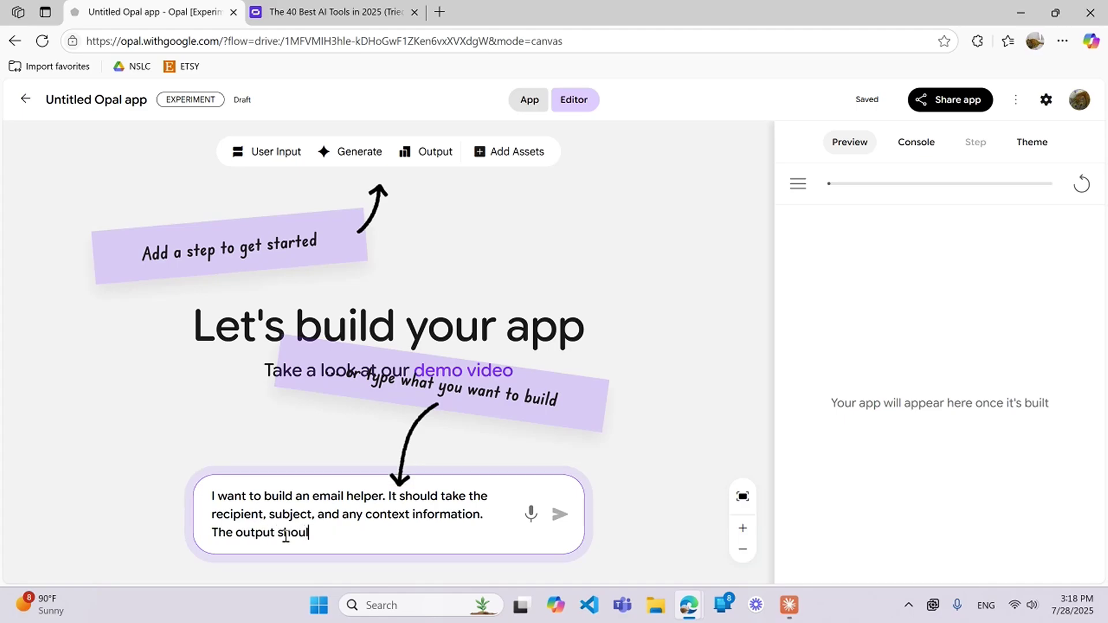
pyautogui.write('d be a professionally formatted response that takes into a')
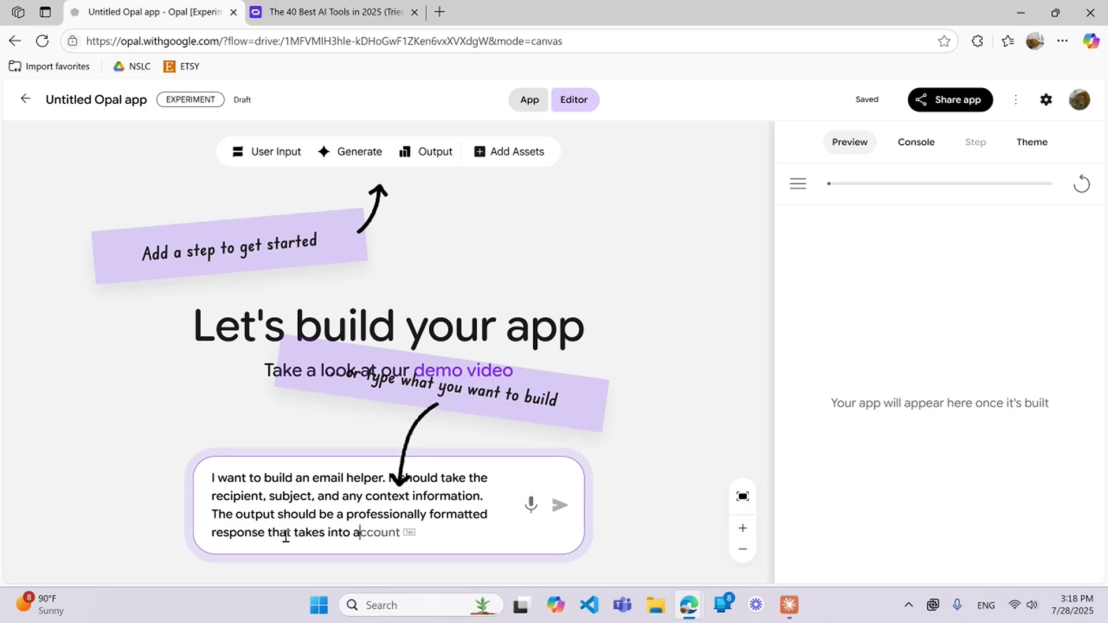
pyautogui.press('Tab')
pyautogui.write('all the inputs ')
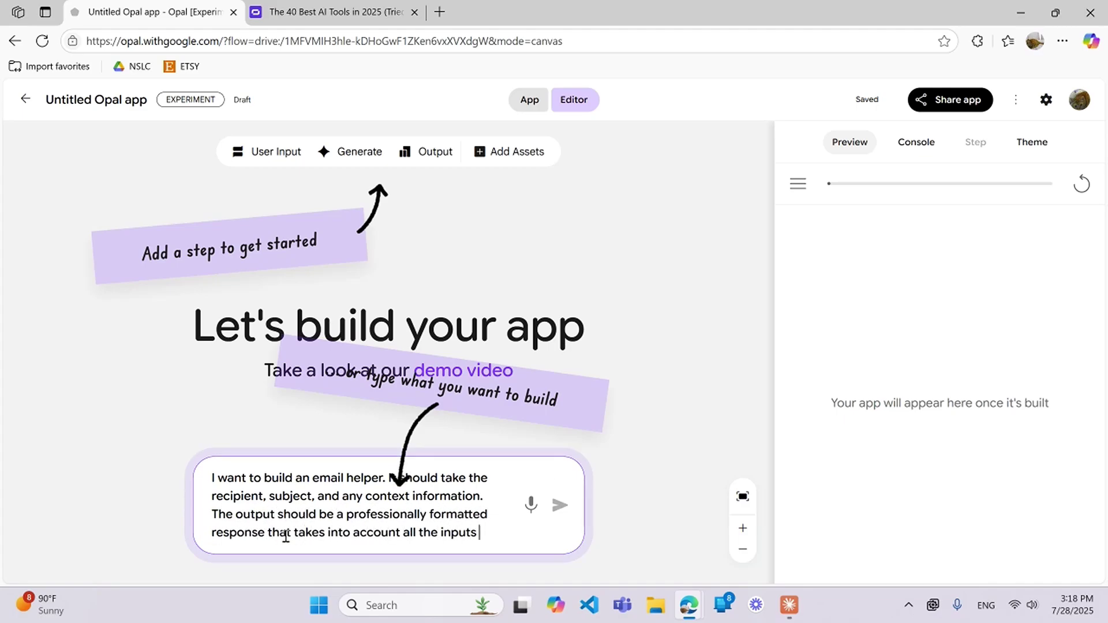
pyautogui.write('for a crofessional email.')
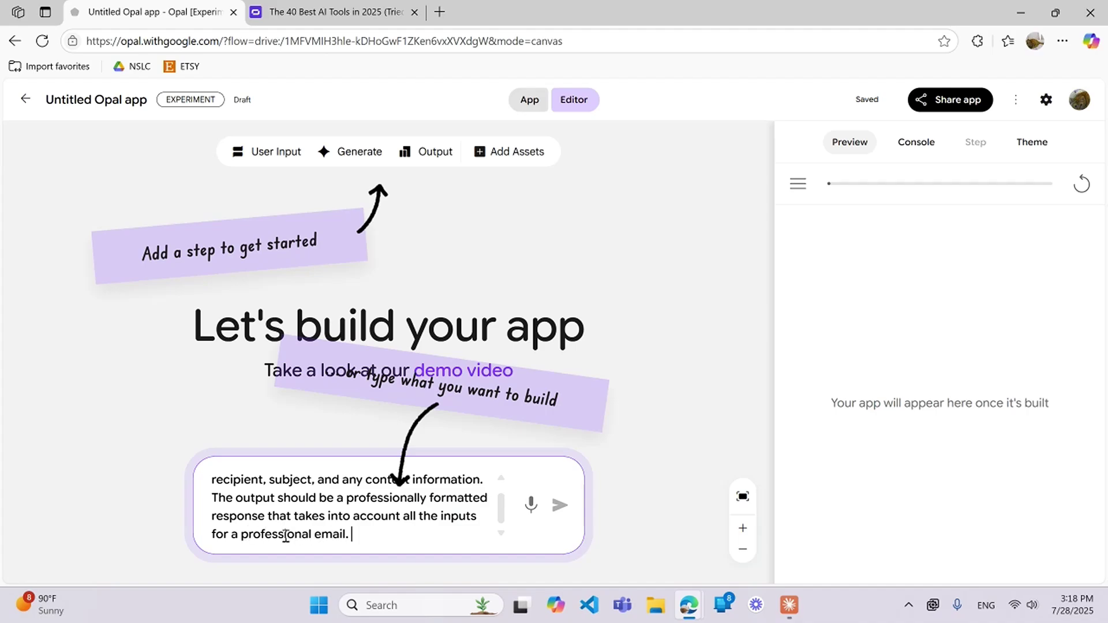
pyautogui.press('Return')
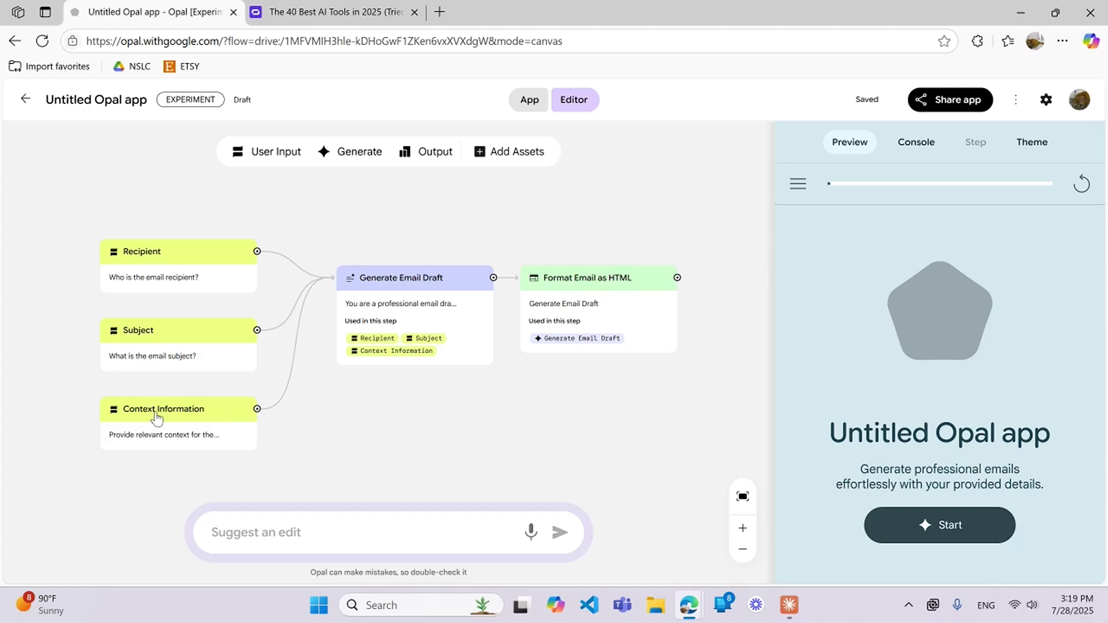
# Inspect the Generate Email Draft step's model list, keeping Gemini 2.5 Flash
pyautogui.click(419, 304)
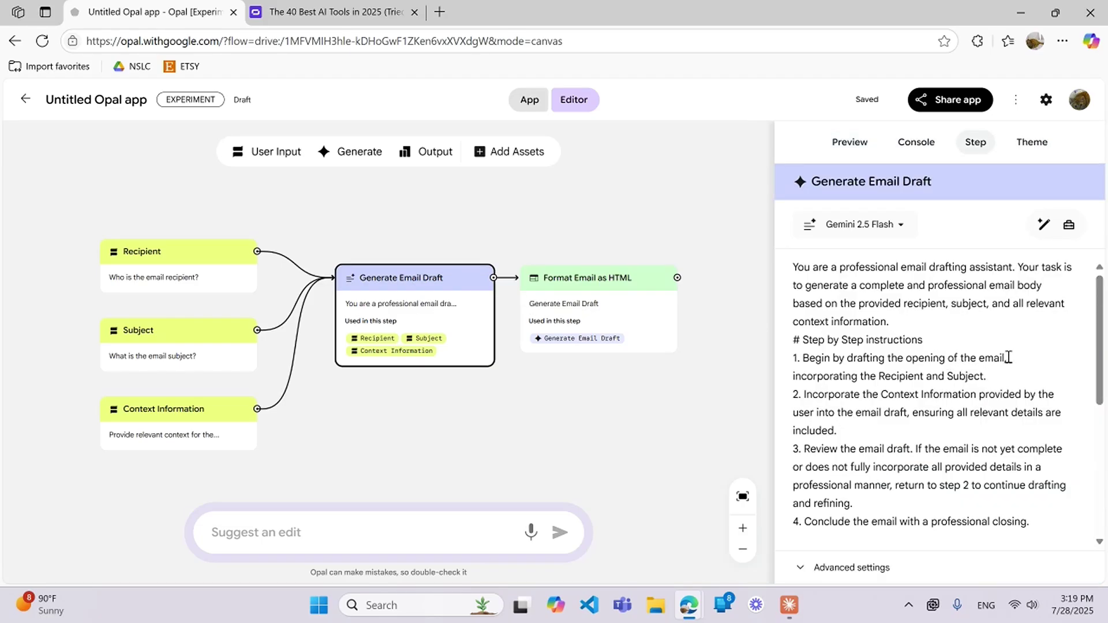
pyautogui.scroll(-3, 1007, 358)
pyautogui.scroll(3, 1007, 358)
pyautogui.click(852, 226)
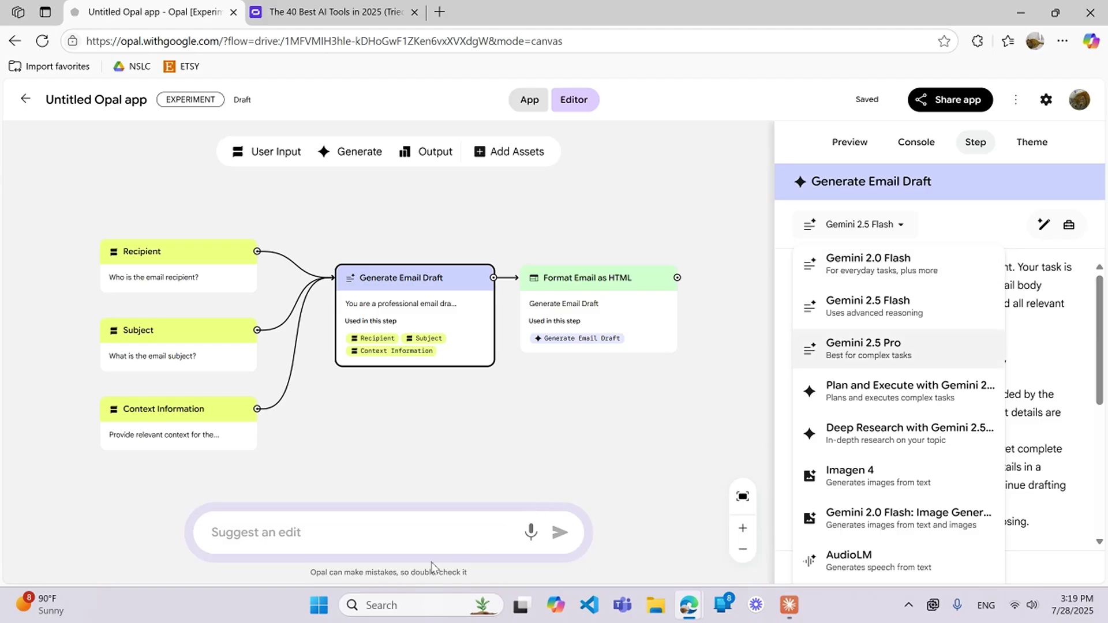
pyautogui.click(942, 228)
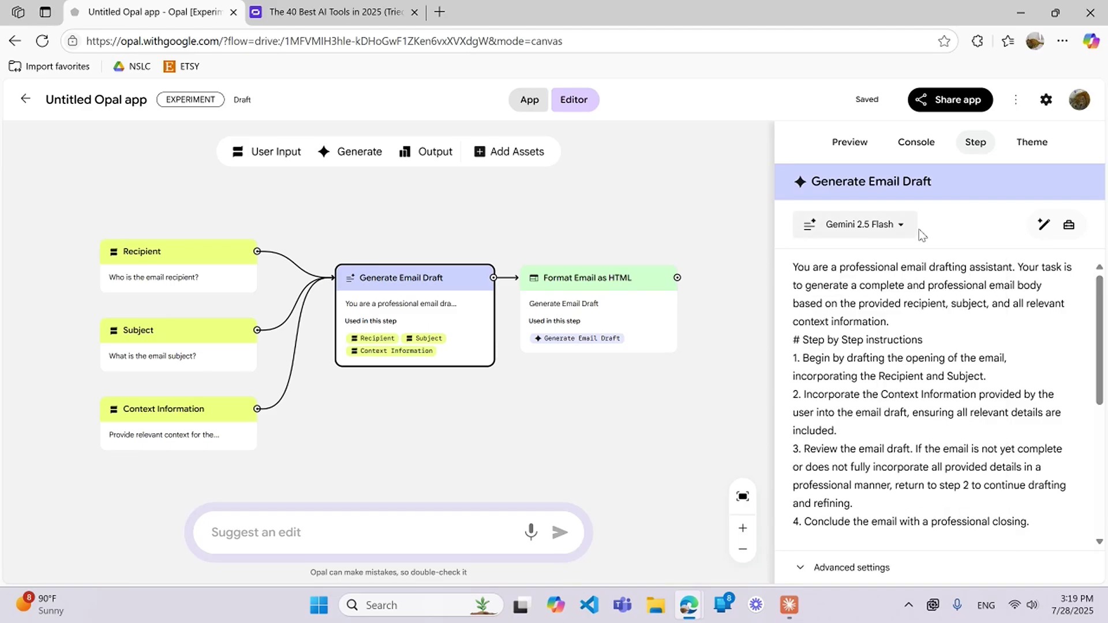
# Scroll through the full draft prompt, then bring up the Format Email as HTML step's details
pyautogui.scroll(-3, 888, 433)
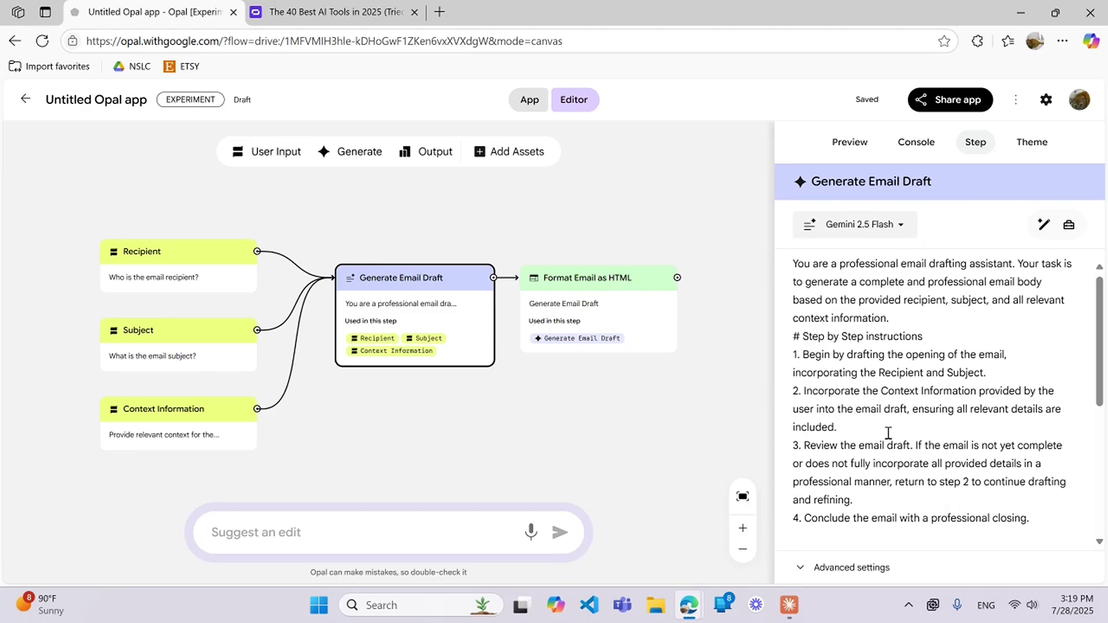
pyautogui.scroll(-2, 888, 433)
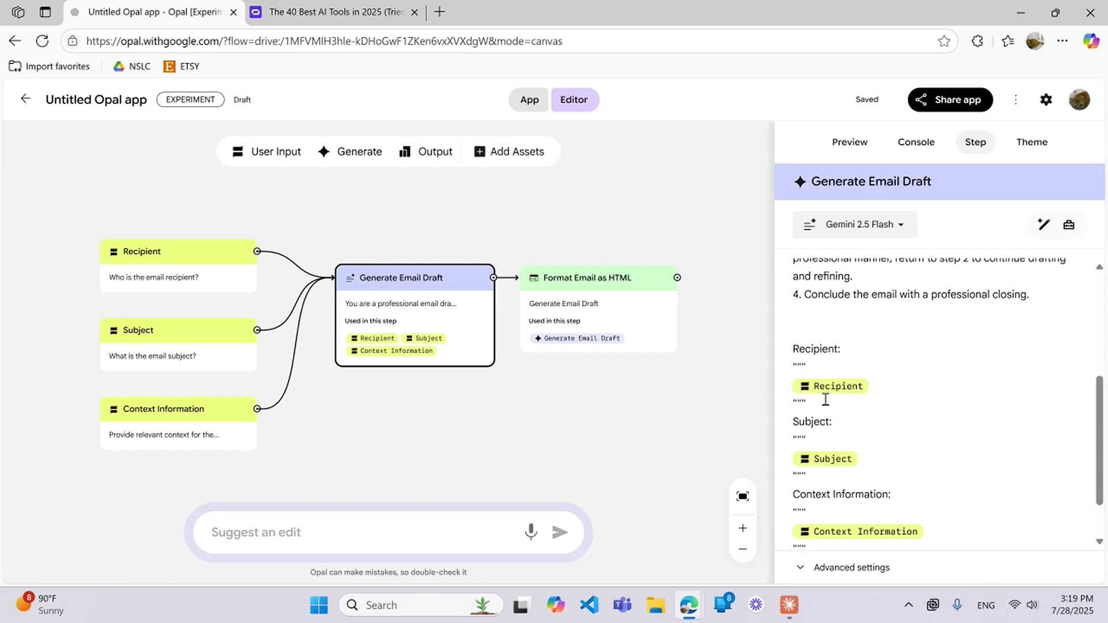
pyautogui.scroll(-1, 834, 458)
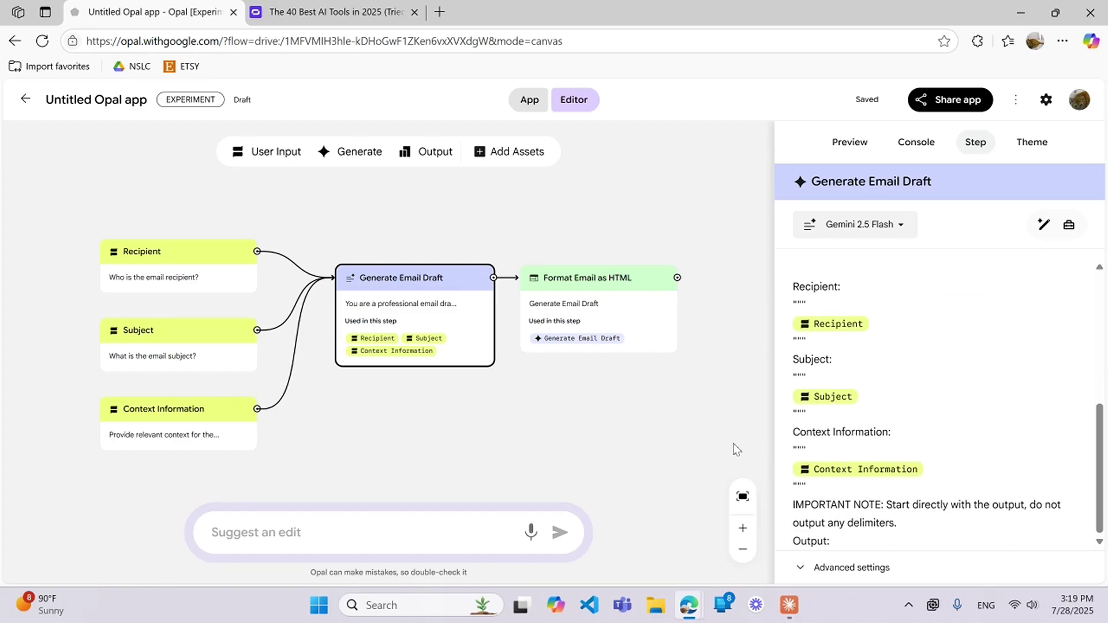
pyautogui.click(593, 296)
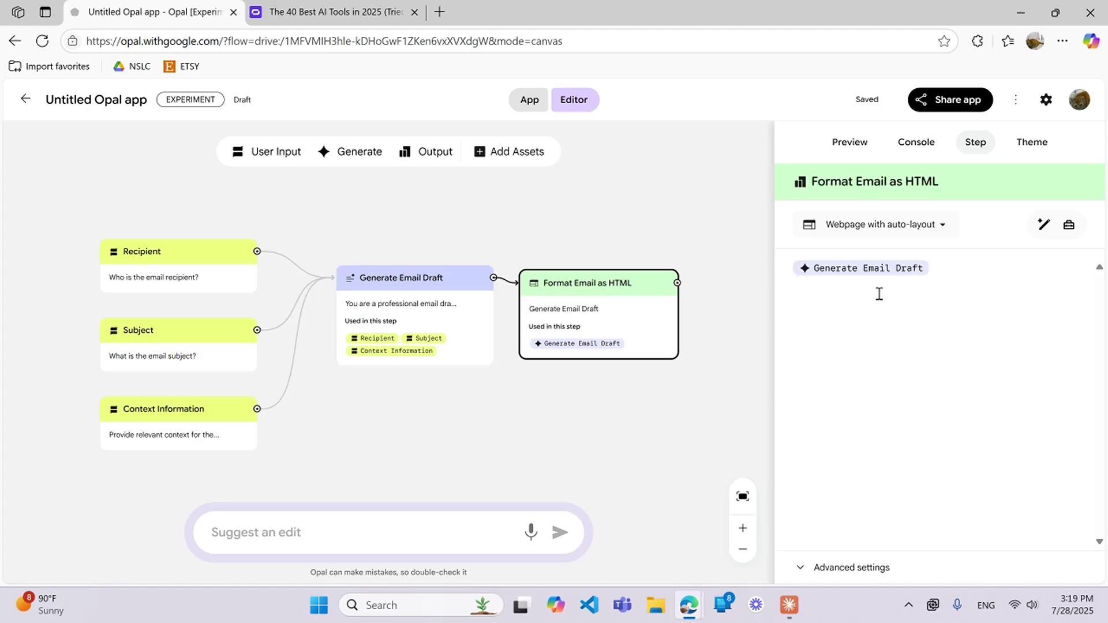
# Keep the output layout as 'Webpage with auto-layout' and switch to the App preview
pyautogui.click(935, 230)
pyautogui.click(938, 228)
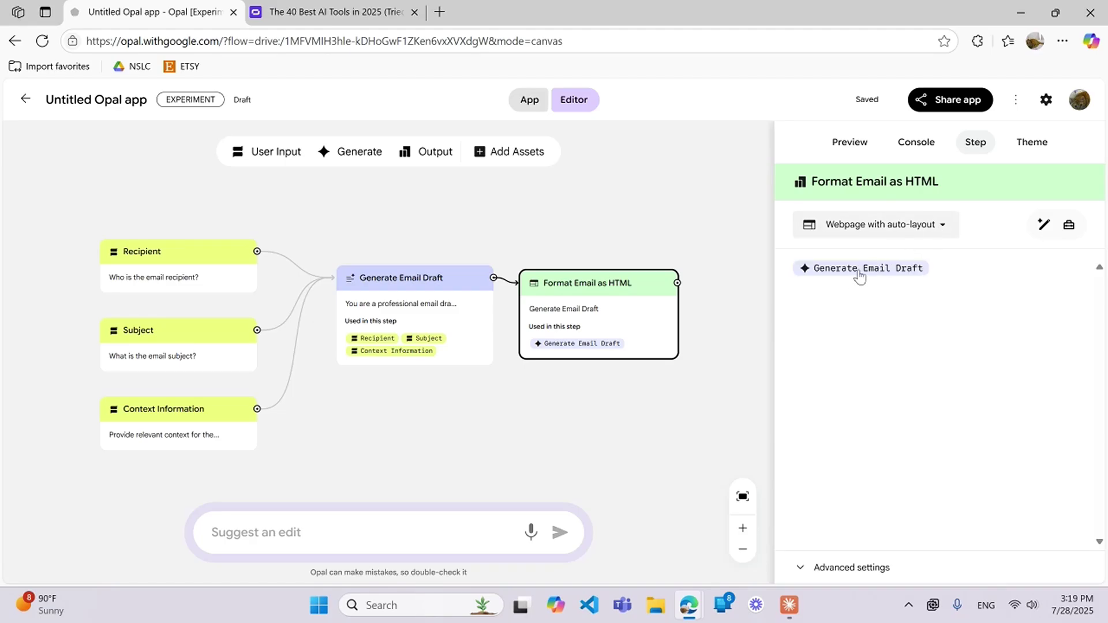
pyautogui.click(932, 232)
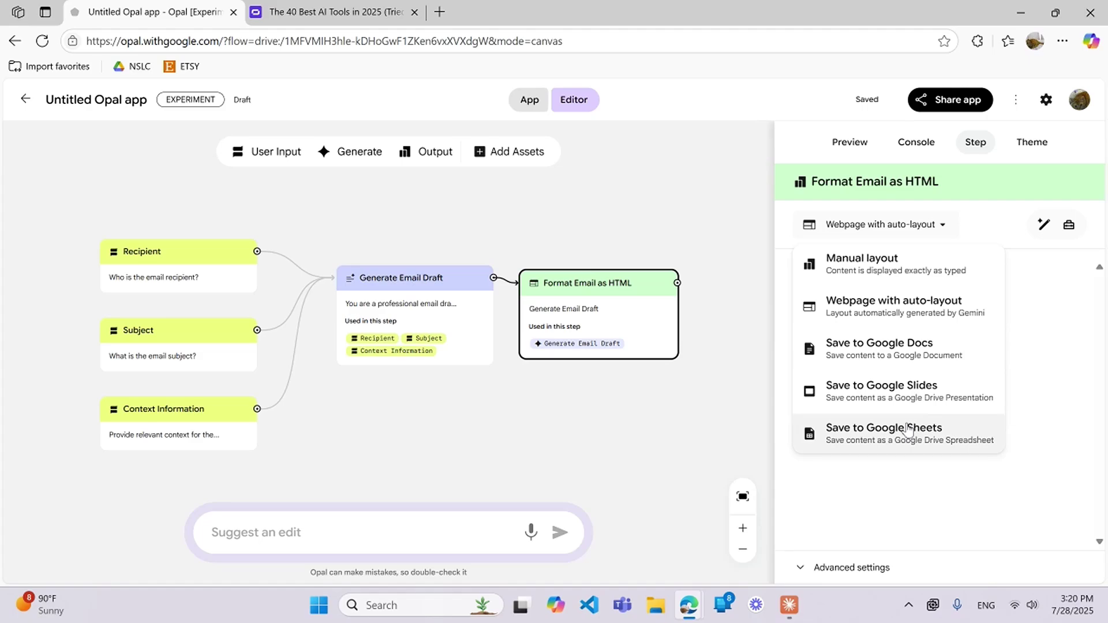
pyautogui.click(874, 225)
pyautogui.click(530, 101)
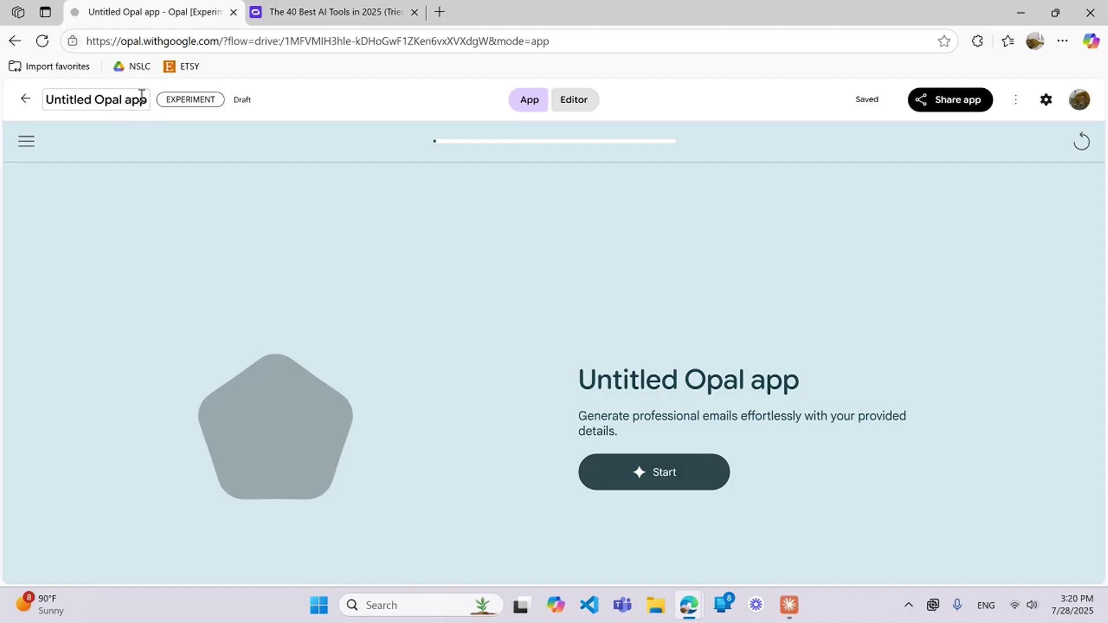
# Rename the app title to 'Professional Email Writer'
pyautogui.moveTo(148, 100); pyautogui.dragTo(39, 107)
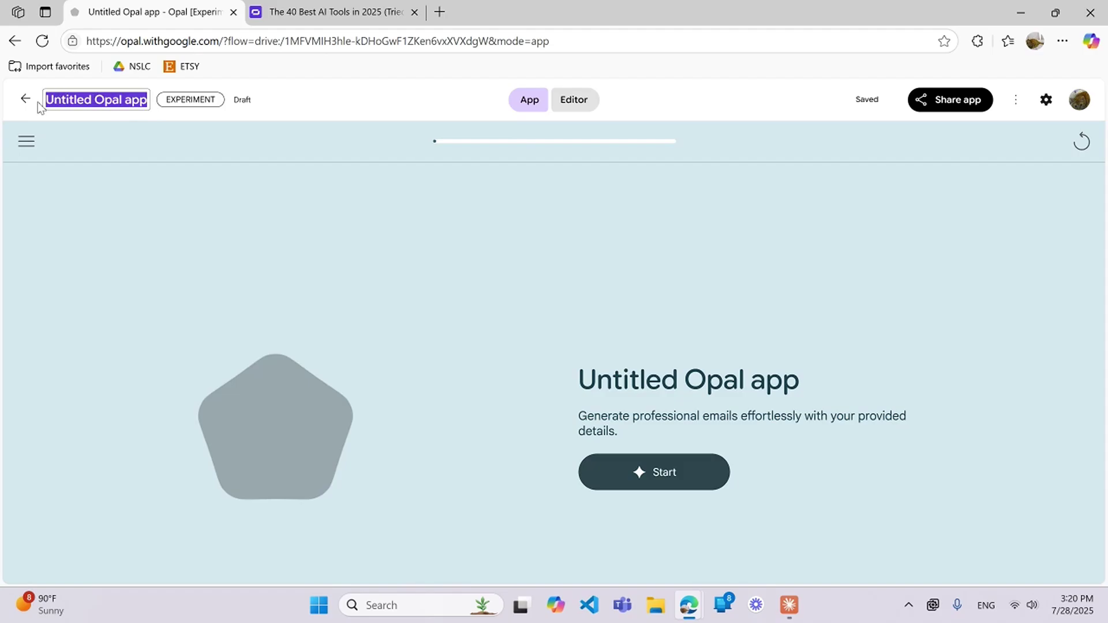
pyautogui.write('P')
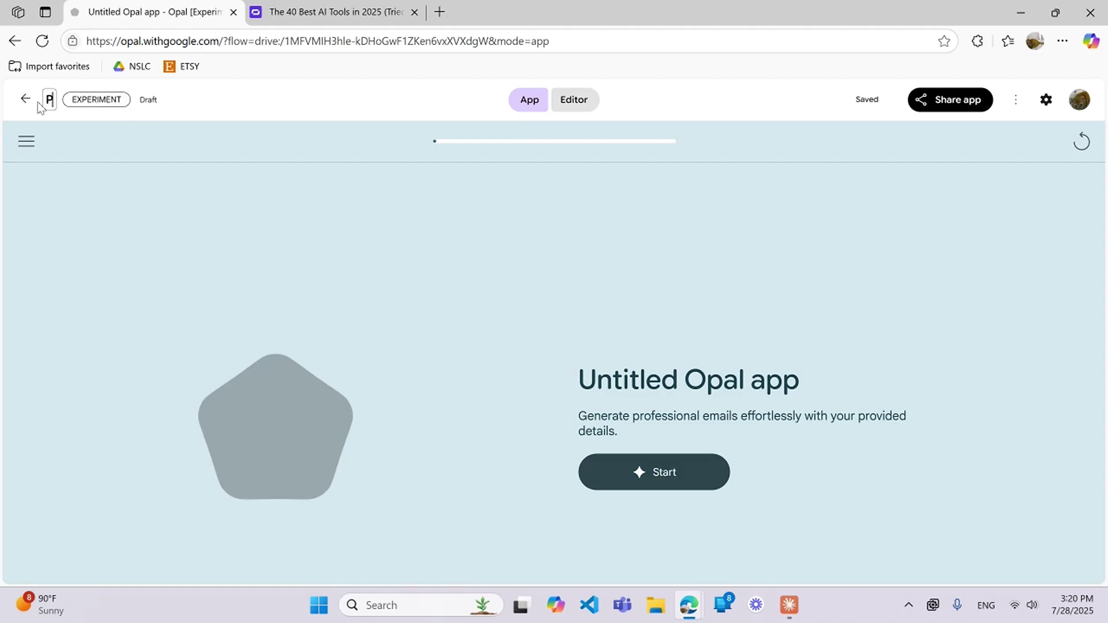
pyautogui.write('rofessional Email Writer')
pyautogui.press('Return')
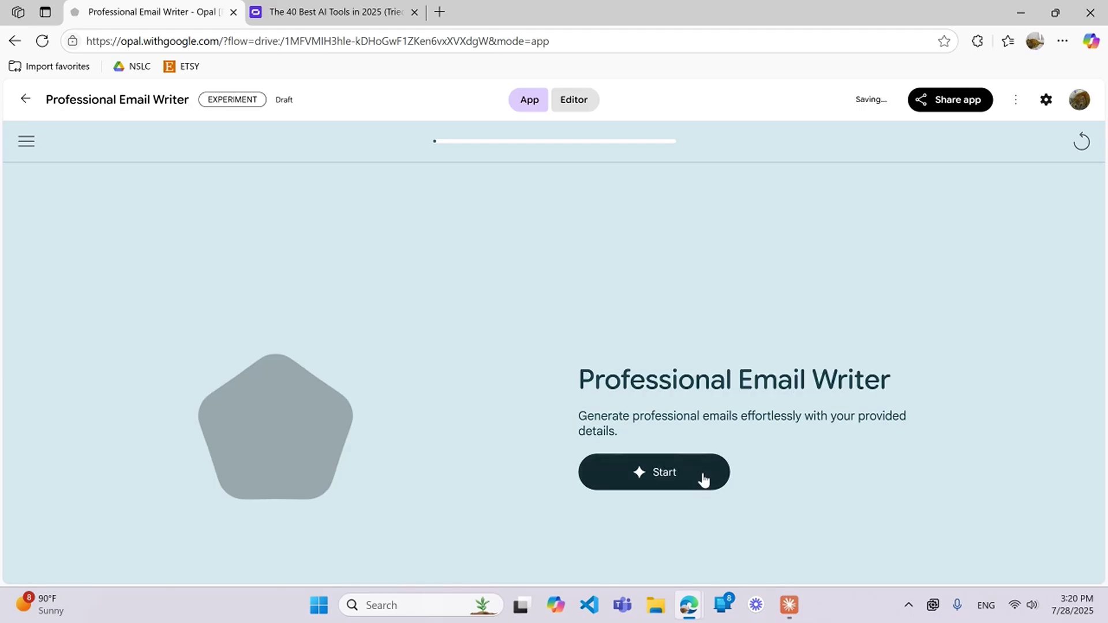
# Test-run the app: recipient the boss, subject 'I will be 20 minutes late to work today', context 'My car wouldn't start this morning'
pyautogui.click(665, 475)
pyautogui.click(424, 536)
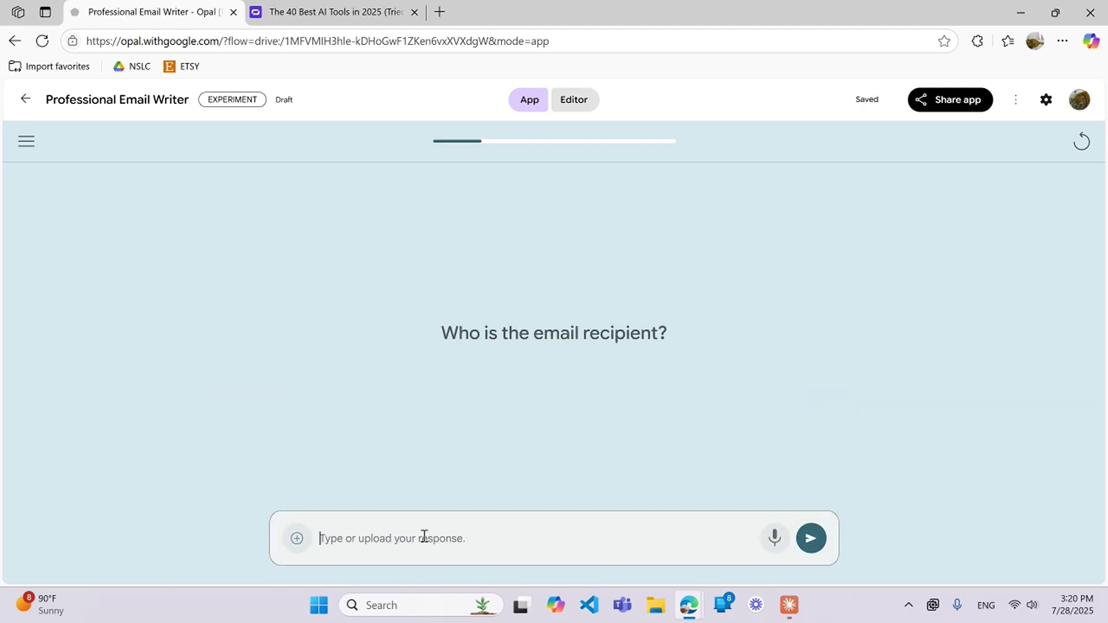
pyautogui.write('John (')
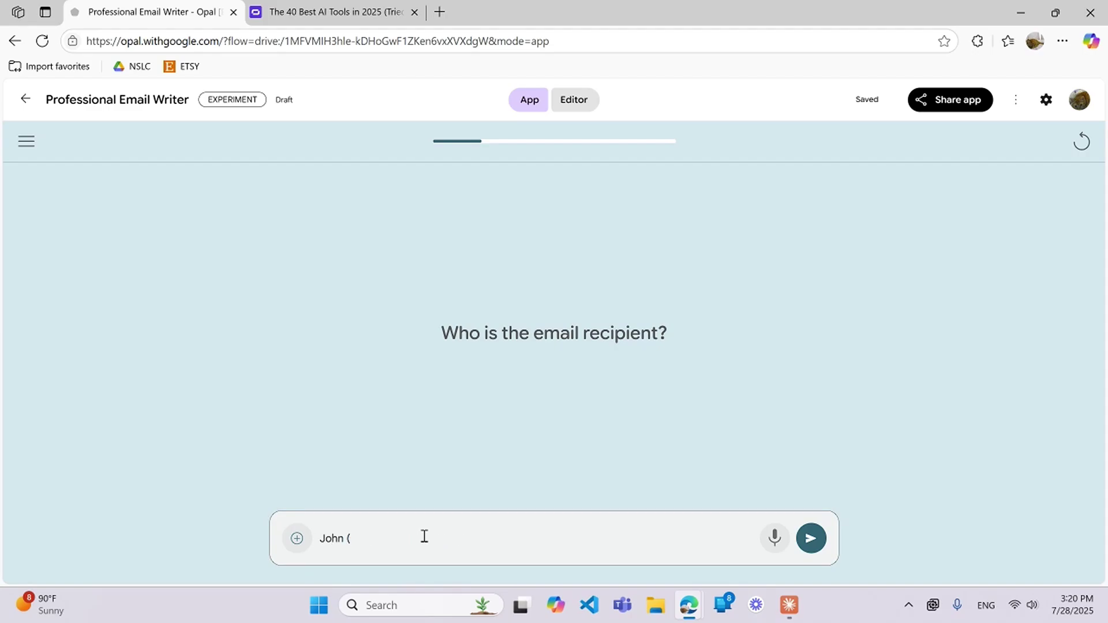
pyautogui.write('boss)')
pyautogui.click(811, 538)
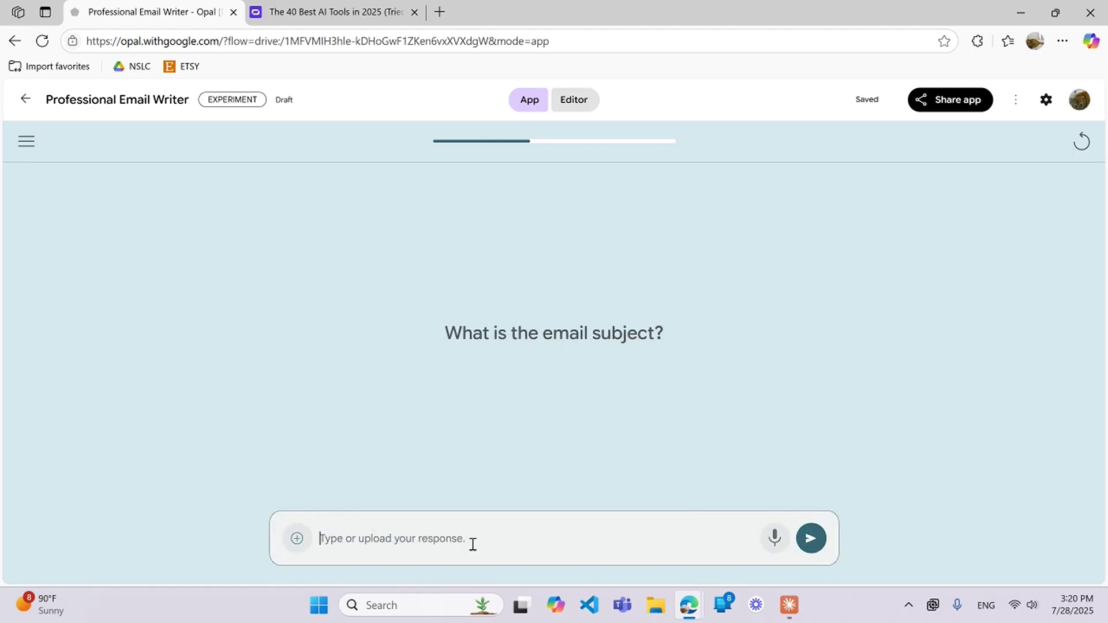
pyautogui.write('I wil')
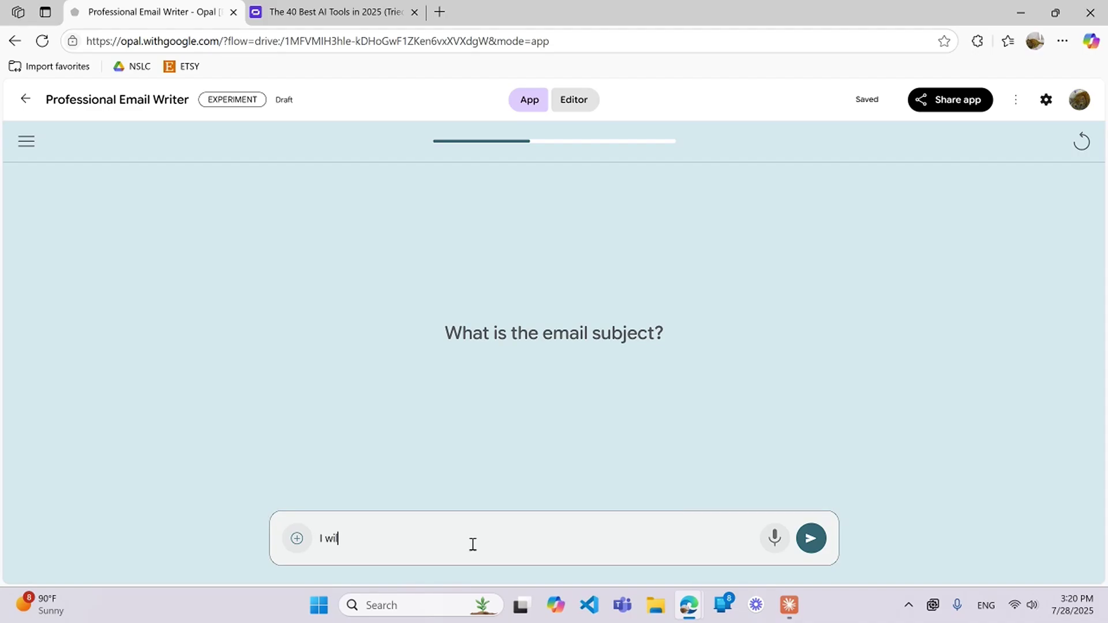
pyautogui.write('l be 20 minutes late to work today')
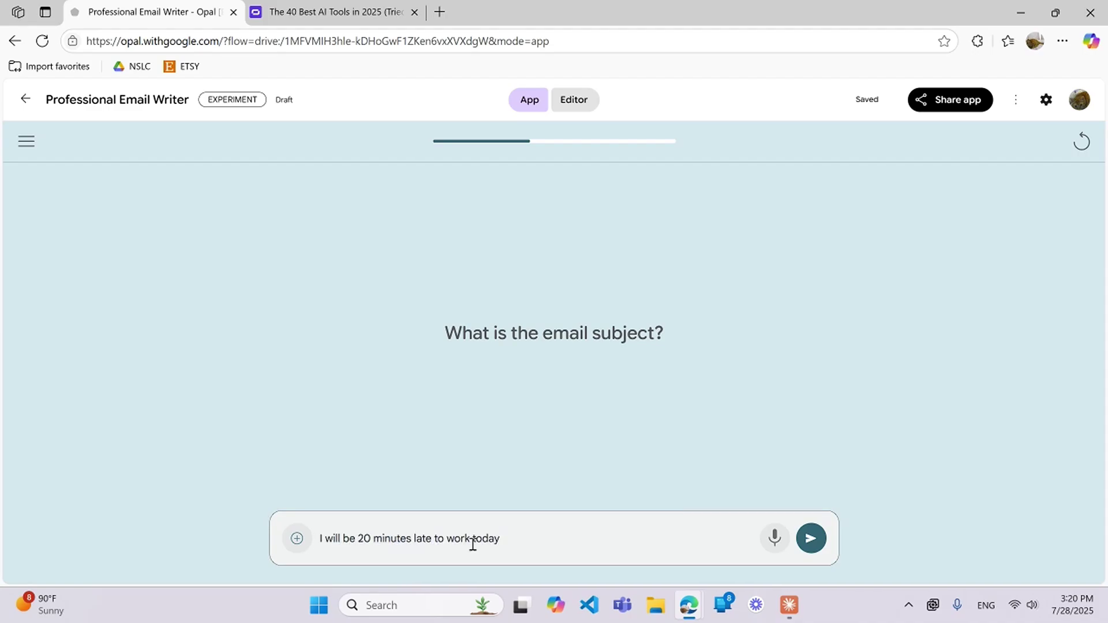
pyautogui.click(814, 538)
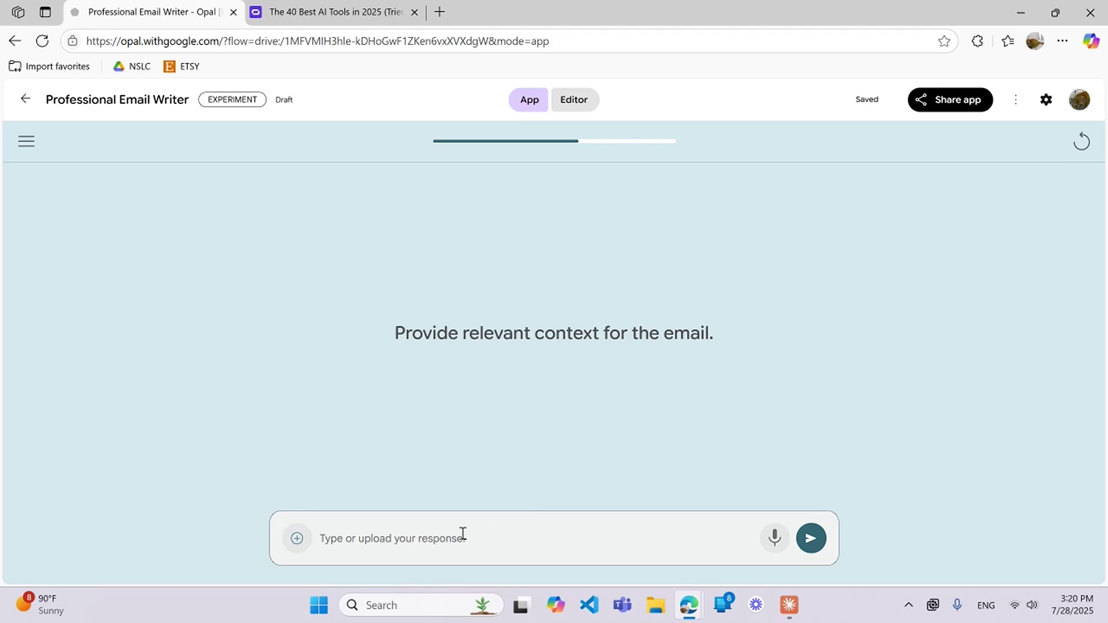
pyautogui.write("My car wouldn't start")
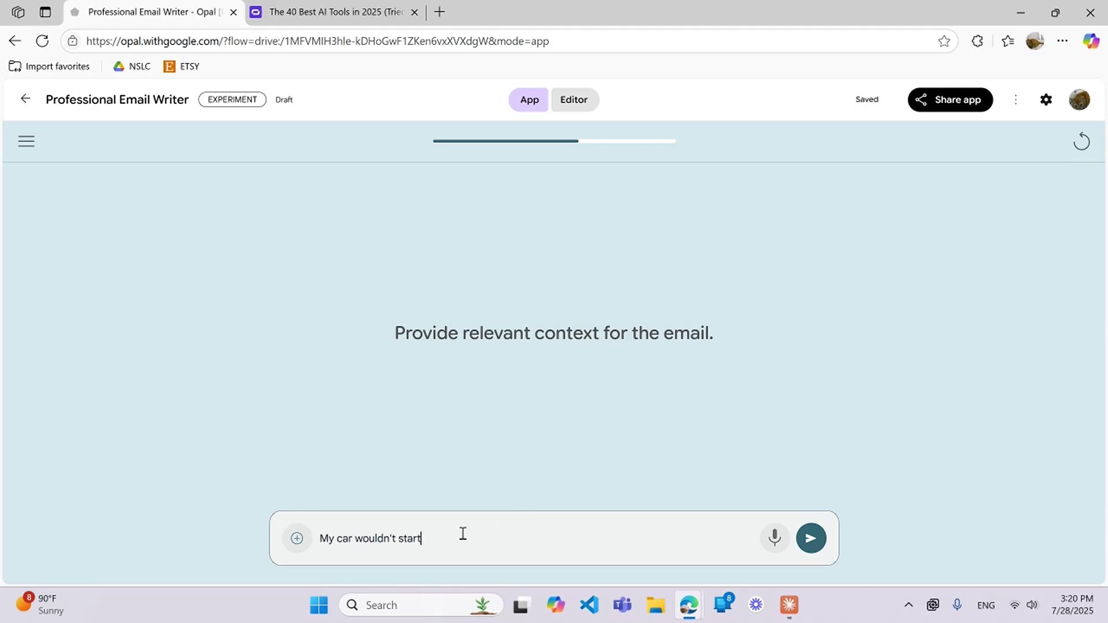
pyautogui.write(' this morning')
pyautogui.press('Return')
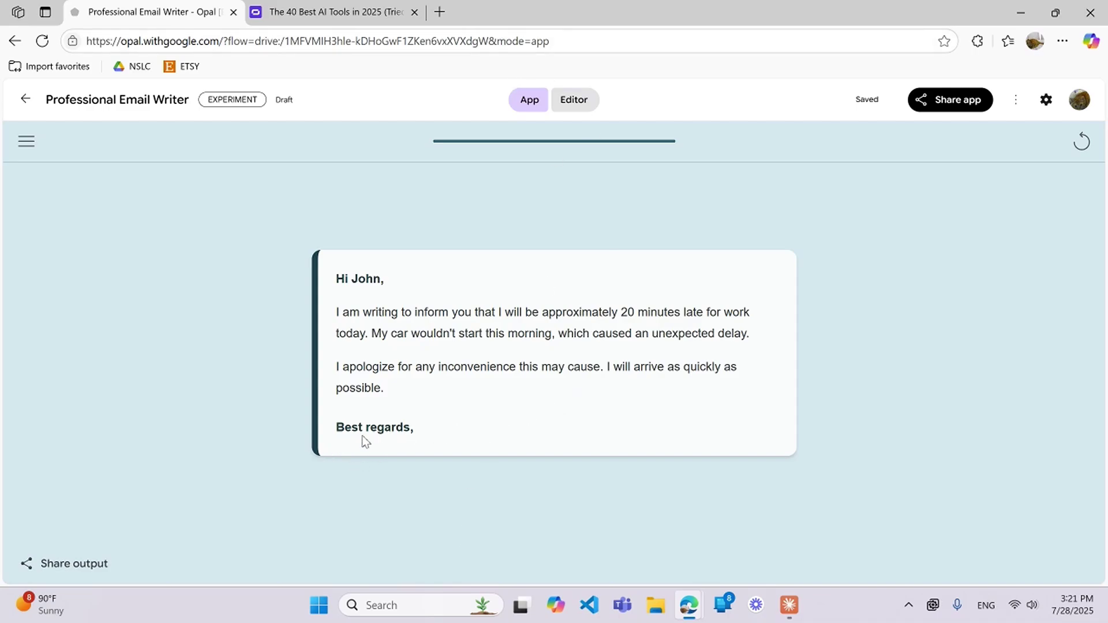
# Review the generated late-to-work email, briefly selecting its 'Best regards' closing line
pyautogui.moveTo(337, 433); pyautogui.dragTo(416, 440)
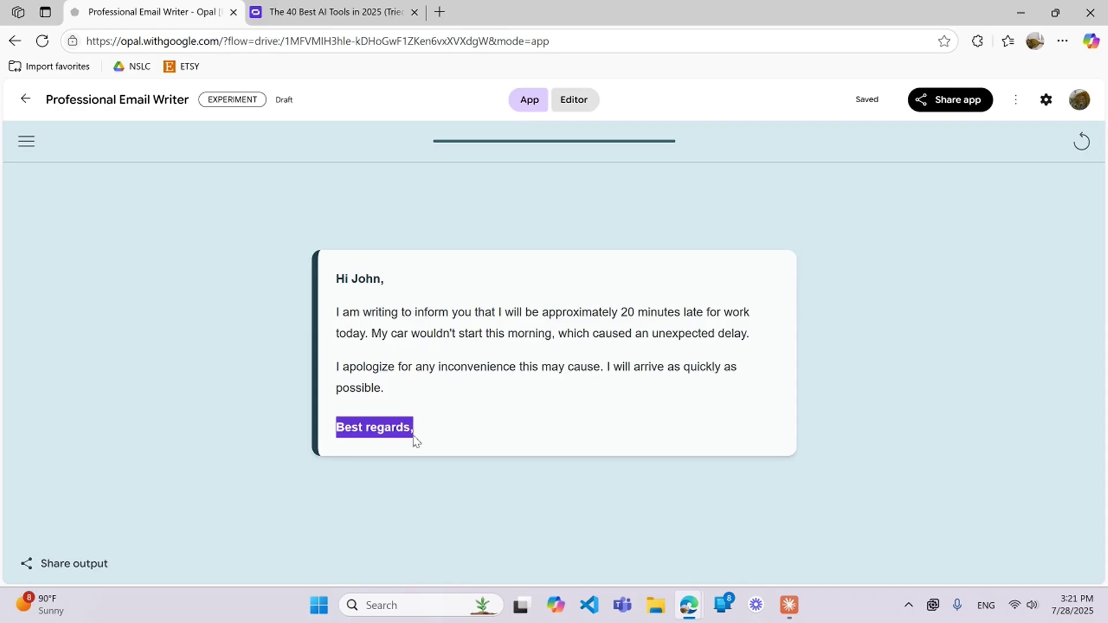
pyautogui.click(382, 456)
# Switch to the Editor graph, recheck the email in App view, then return to the Editor
pyautogui.click(598, 100)
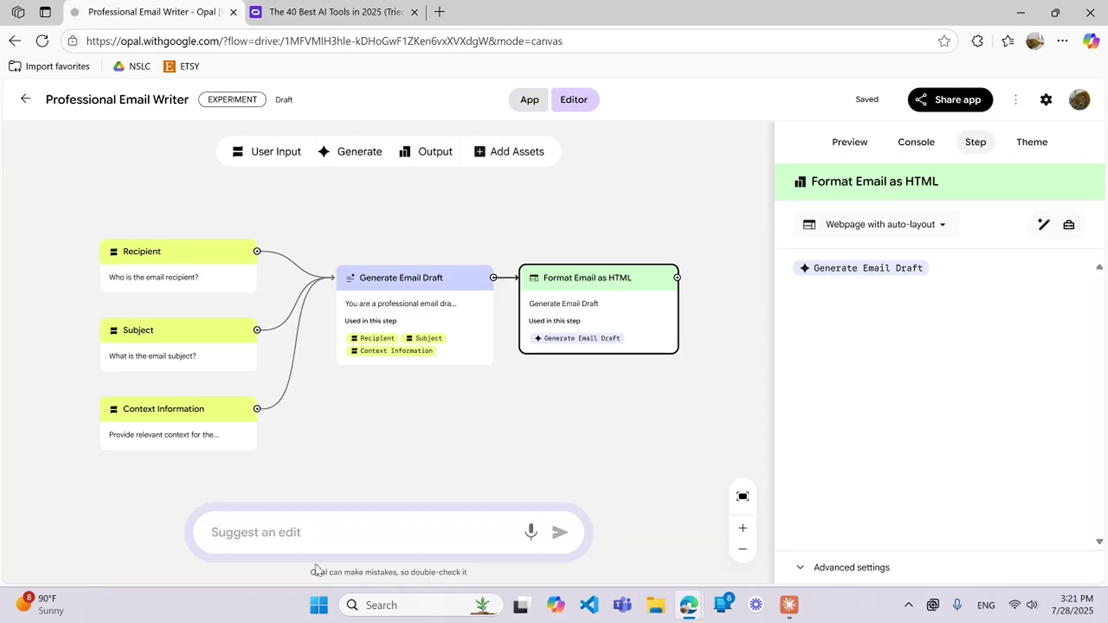
pyautogui.click(541, 106)
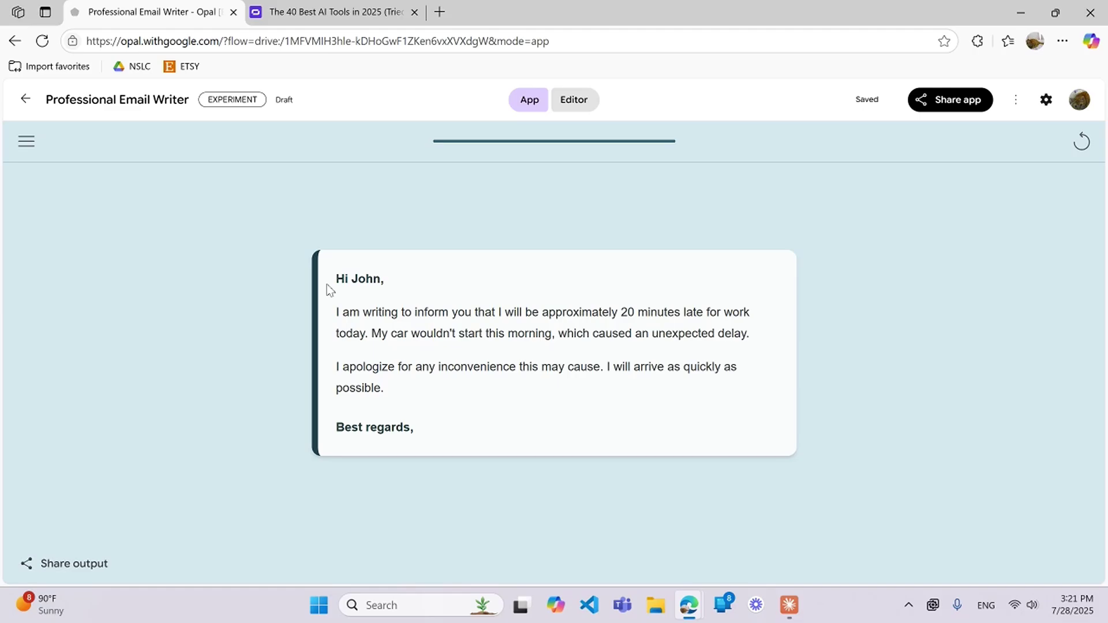
pyautogui.click(573, 100)
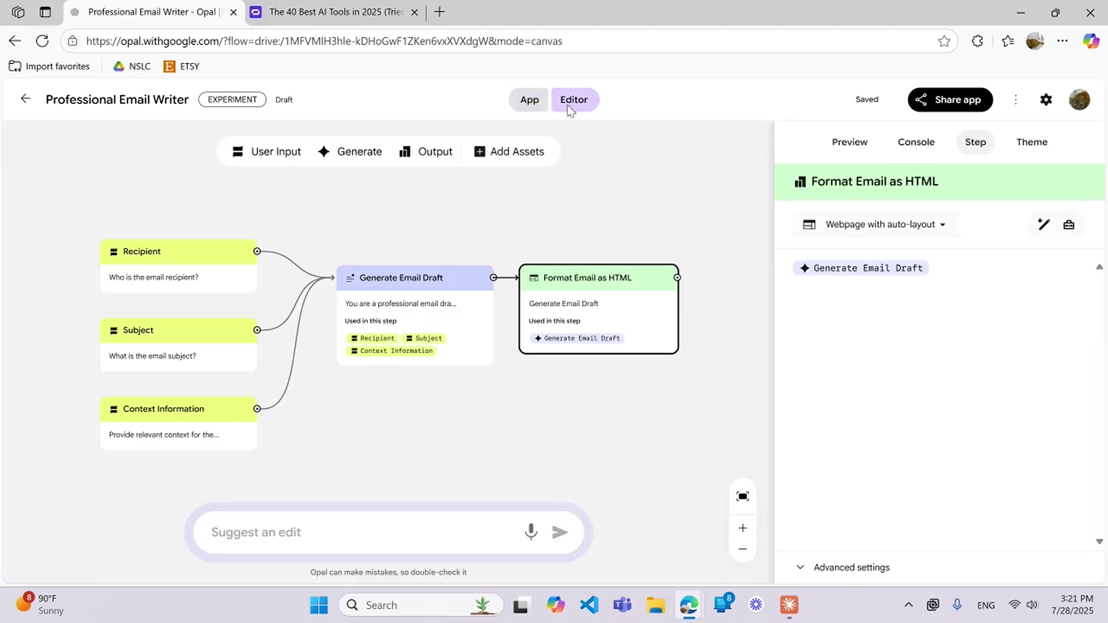